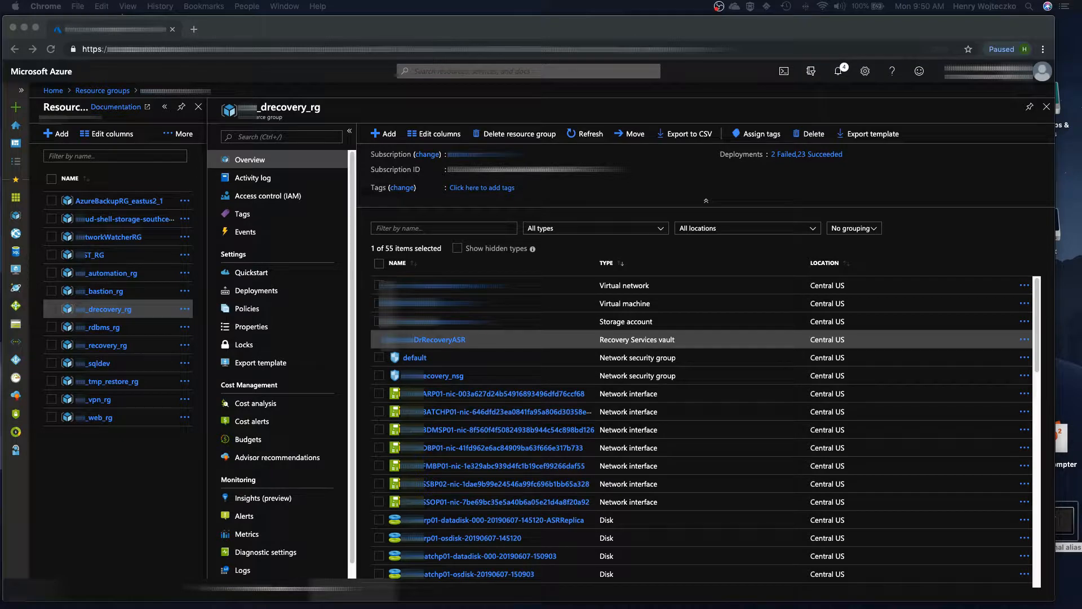
Step: Open the healthy replicated item RMANP01 from the DrRecoveryASR vault's Site Recovery dashboard
{"action": "left_click", "coordinate": [140, 312]}
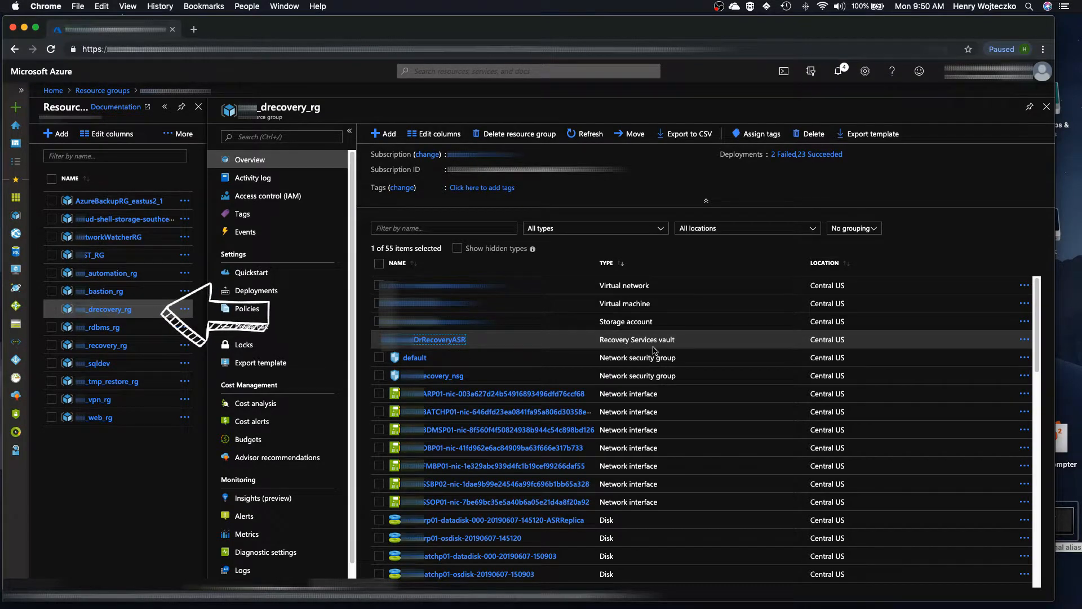
{"action": "left_click", "coordinate": [454, 340]}
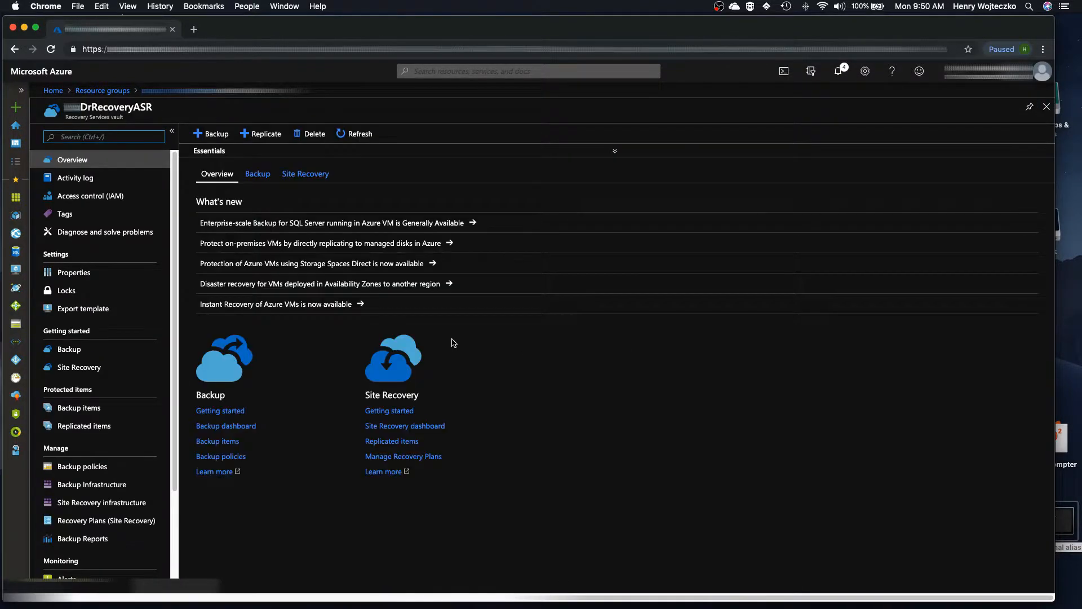
{"action": "left_click", "coordinate": [411, 427]}
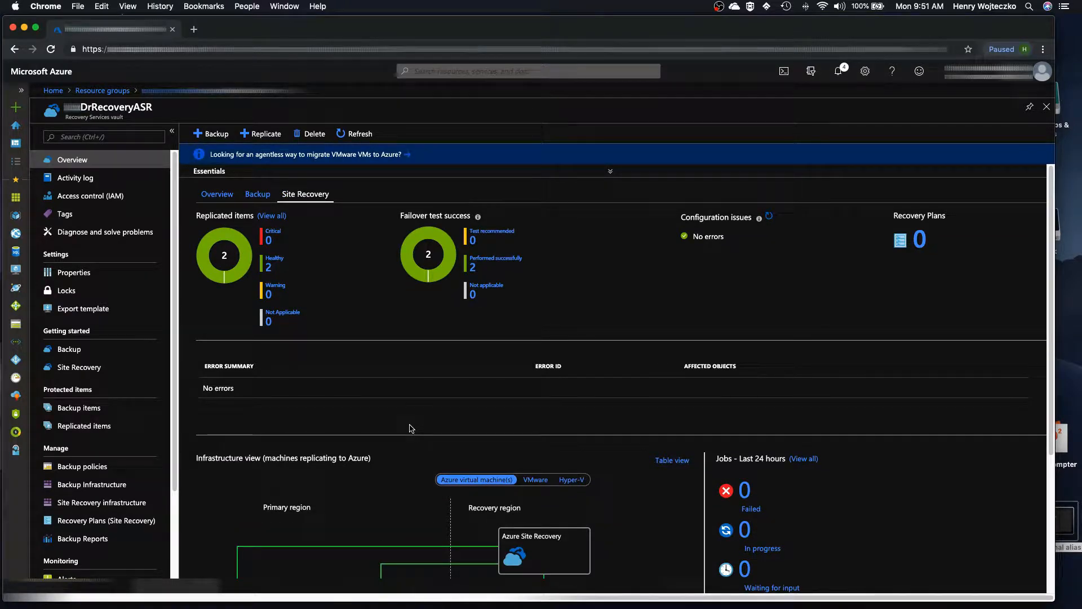
{"action": "left_click", "coordinate": [276, 263]}
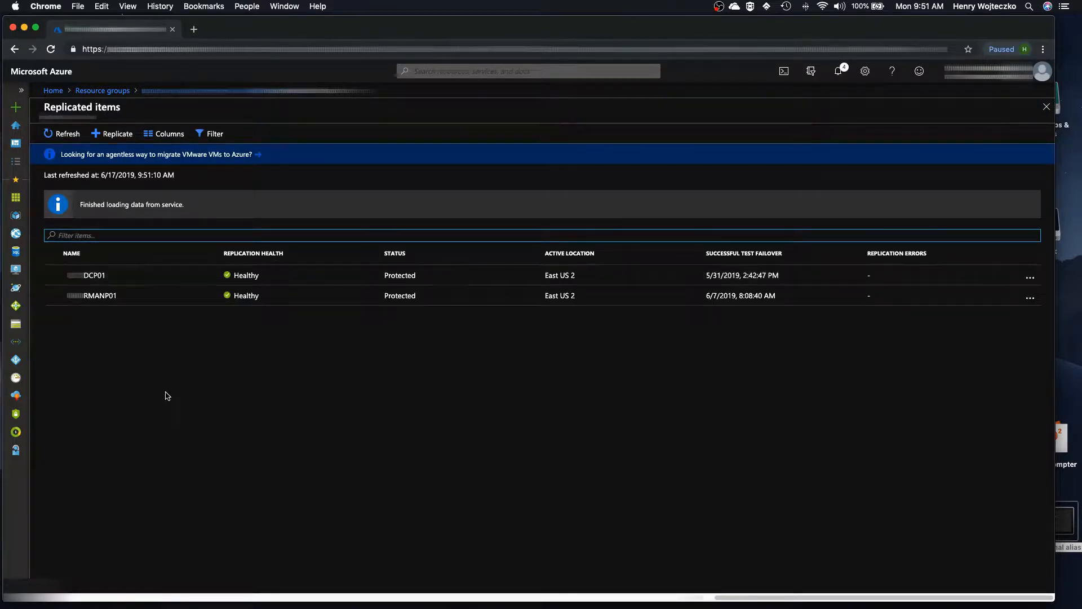
{"action": "left_click", "coordinate": [117, 299]}
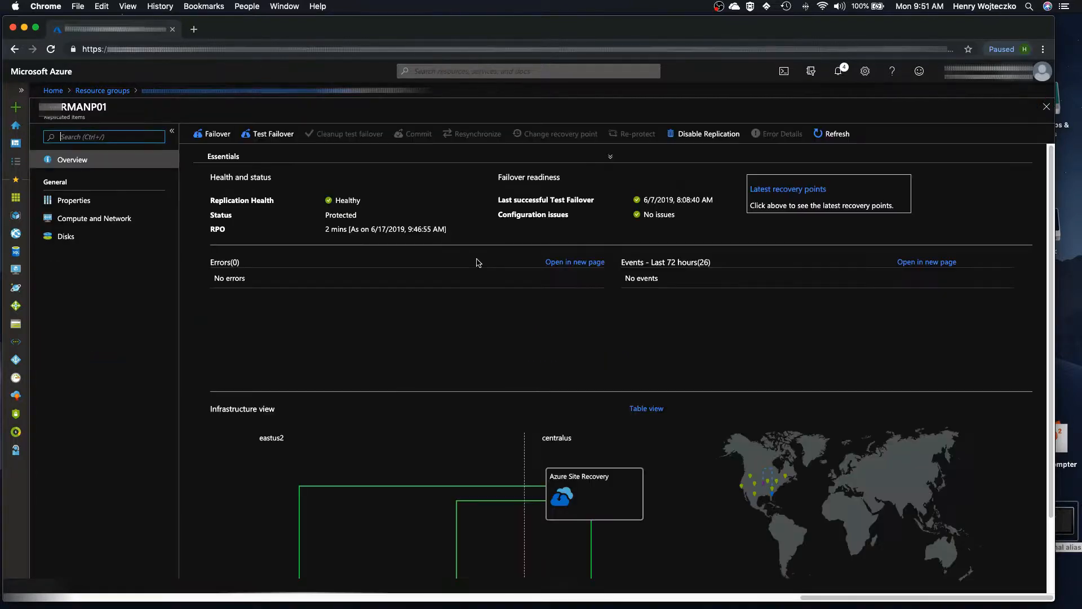
Step: Start a Test Failover for the RMANP01 replicated item
{"action": "left_click", "coordinate": [791, 193]}
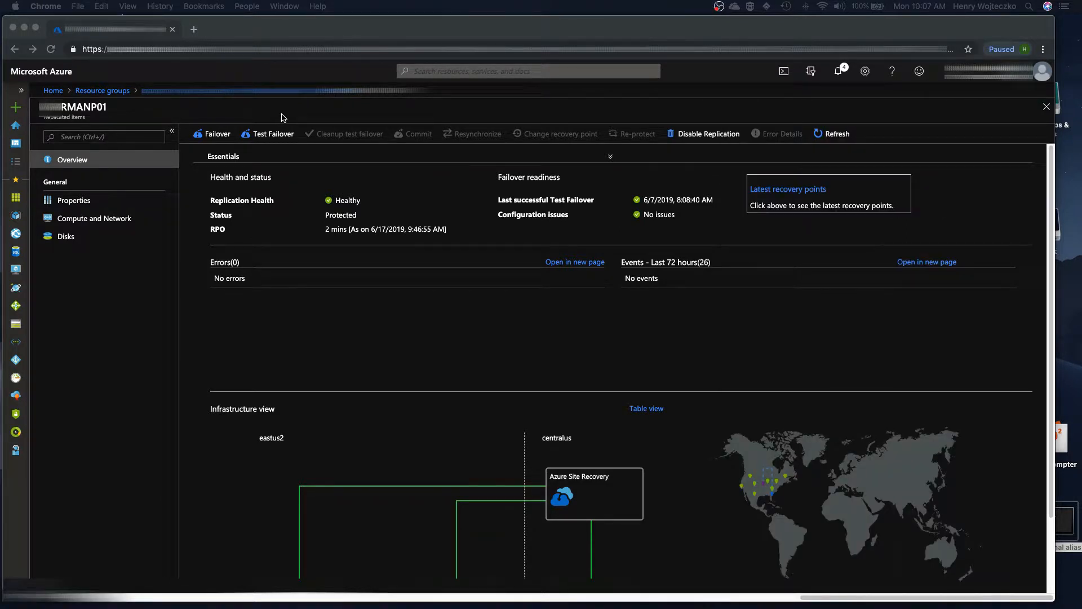
{"action": "left_click", "coordinate": [283, 118]}
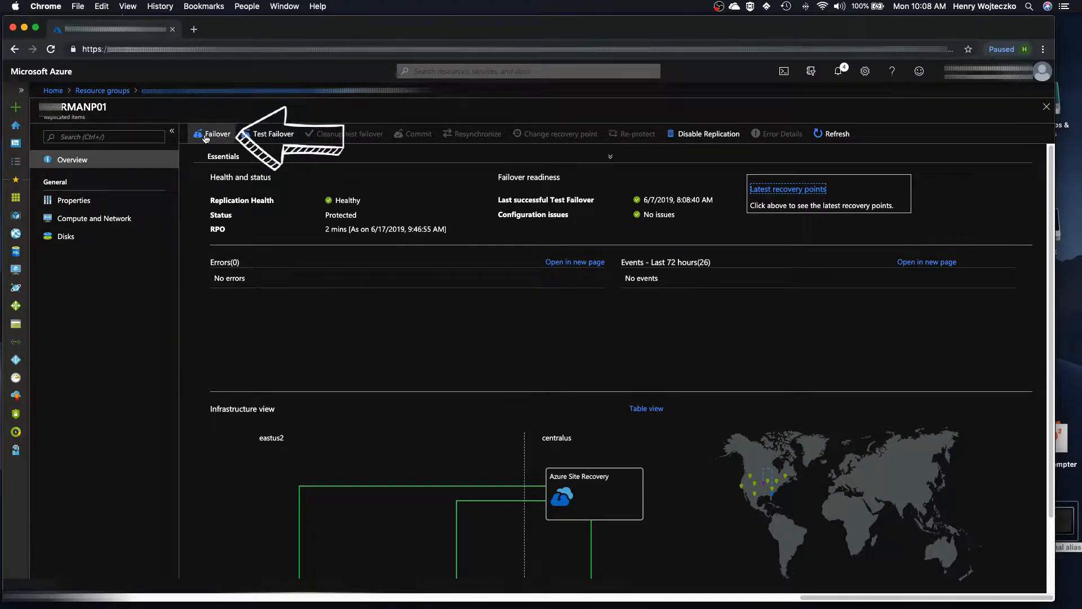
{"action": "left_click", "coordinate": [274, 135]}
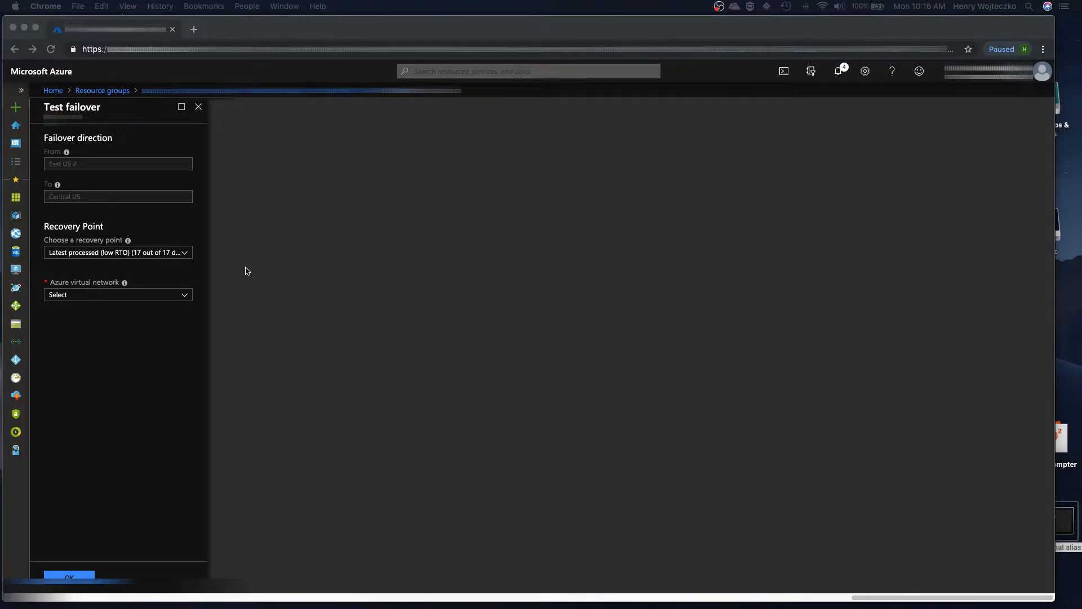
Step: Switch the recovery point to Custom and browse the list of available recovery points
{"action": "left_click", "coordinate": [188, 256]}
{"action": "left_click", "coordinate": [188, 255]}
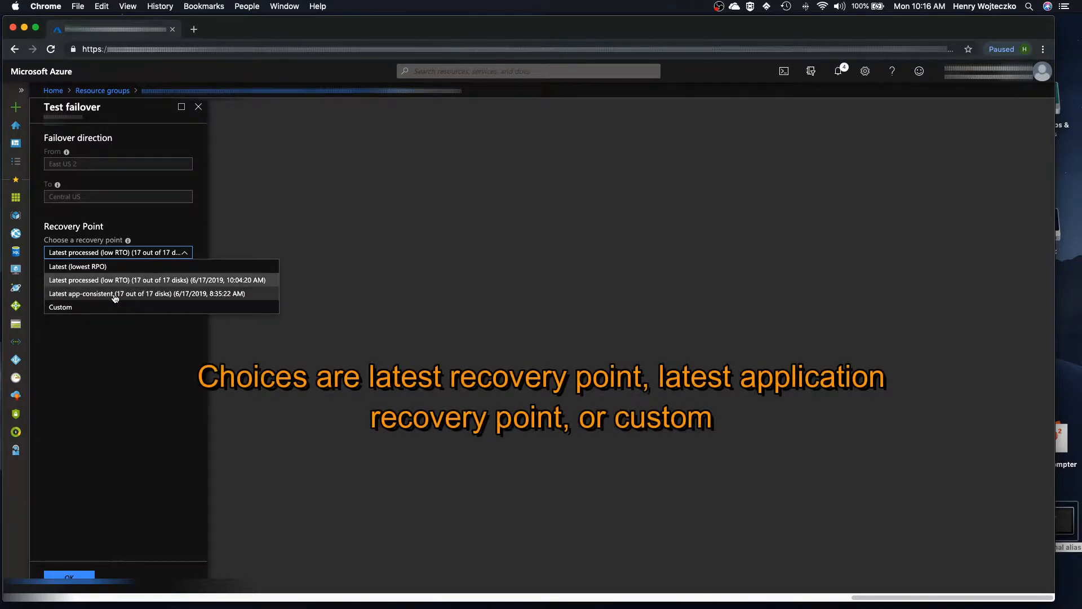
{"action": "left_click", "coordinate": [70, 308]}
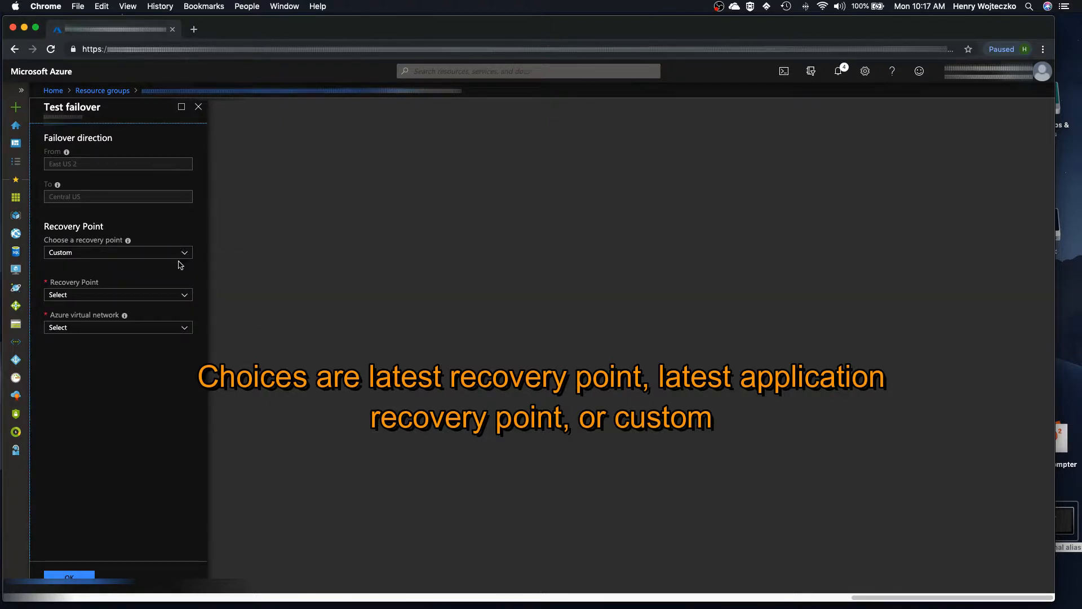
{"action": "left_click", "coordinate": [186, 296]}
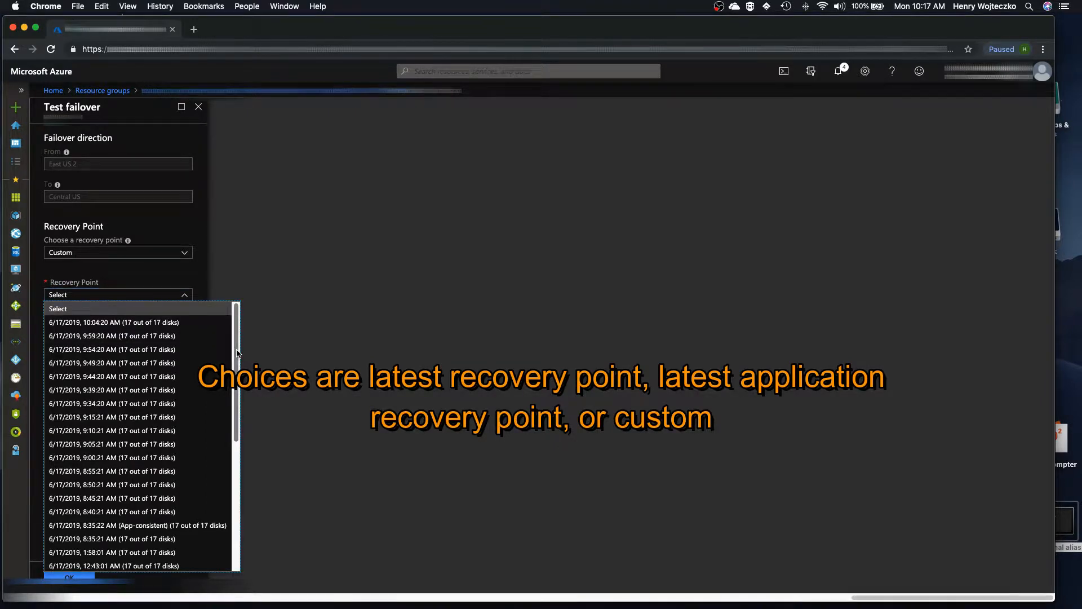
{"action": "left_click_drag", "start_coordinate": [237, 354], "coordinate": [248, 262]}
{"action": "left_click", "coordinate": [249, 254]}
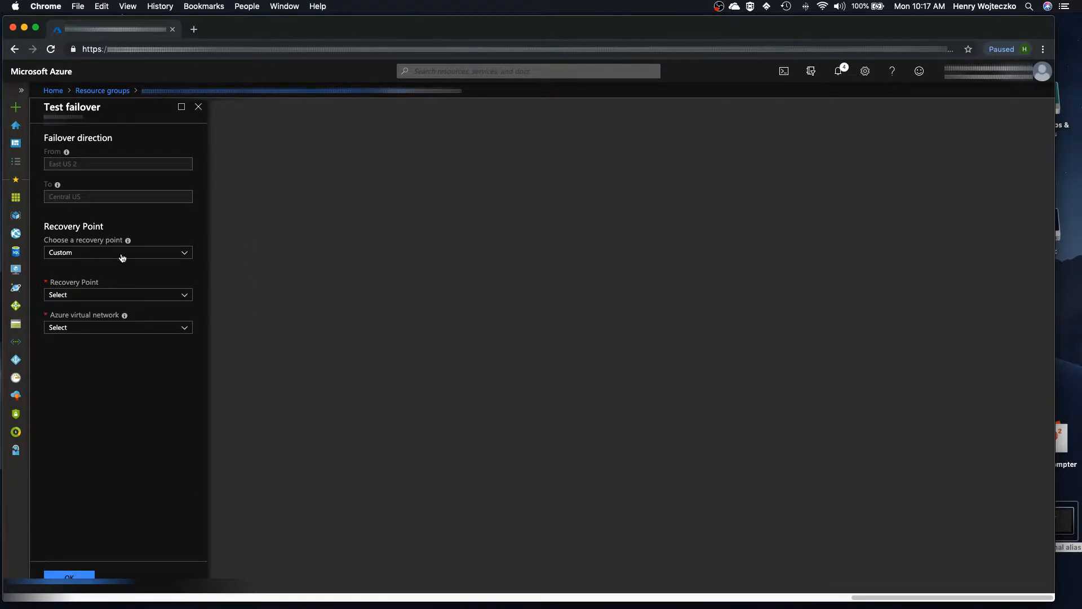
Step: Set the recovery point to Latest app-consistent
{"action": "left_click", "coordinate": [147, 255]}
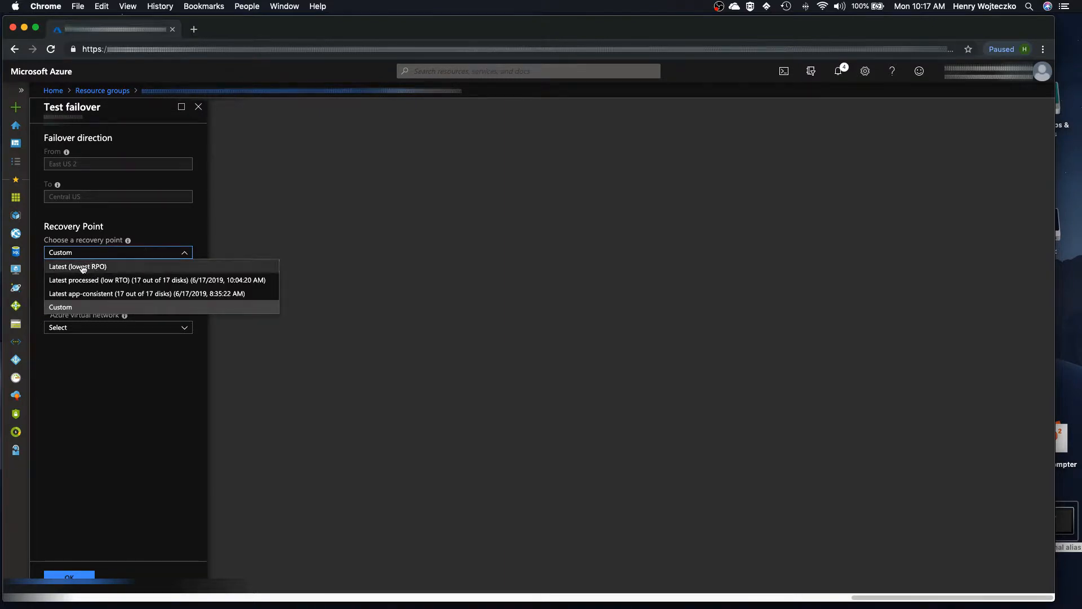
{"action": "left_click", "coordinate": [123, 293]}
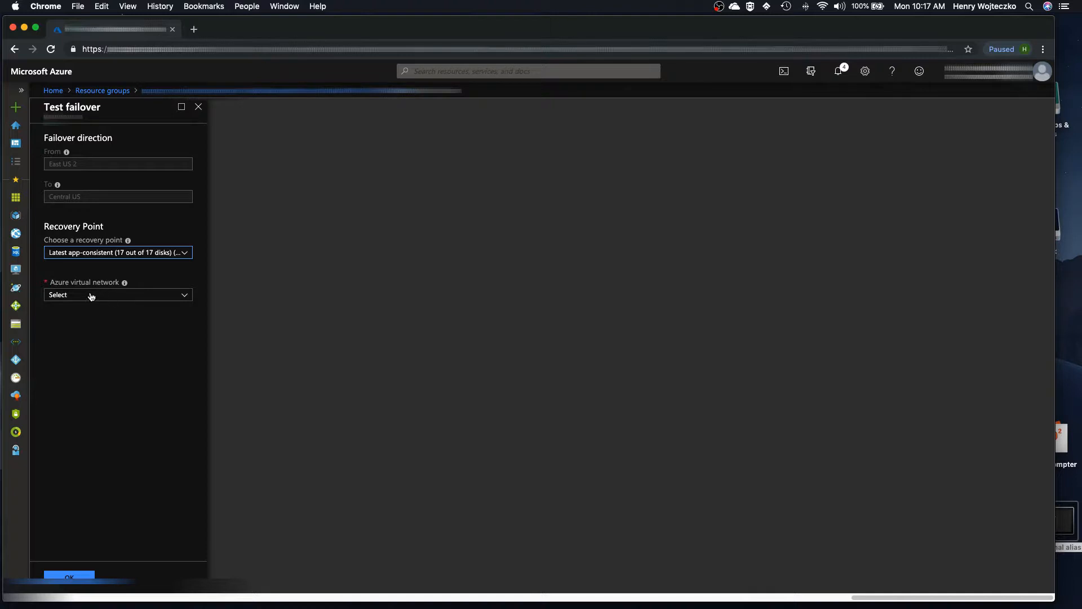
Step: Select the uvi_drecovery_vnet Azure virtual network and confirm the test failover
{"action": "left_click", "coordinate": [91, 296]}
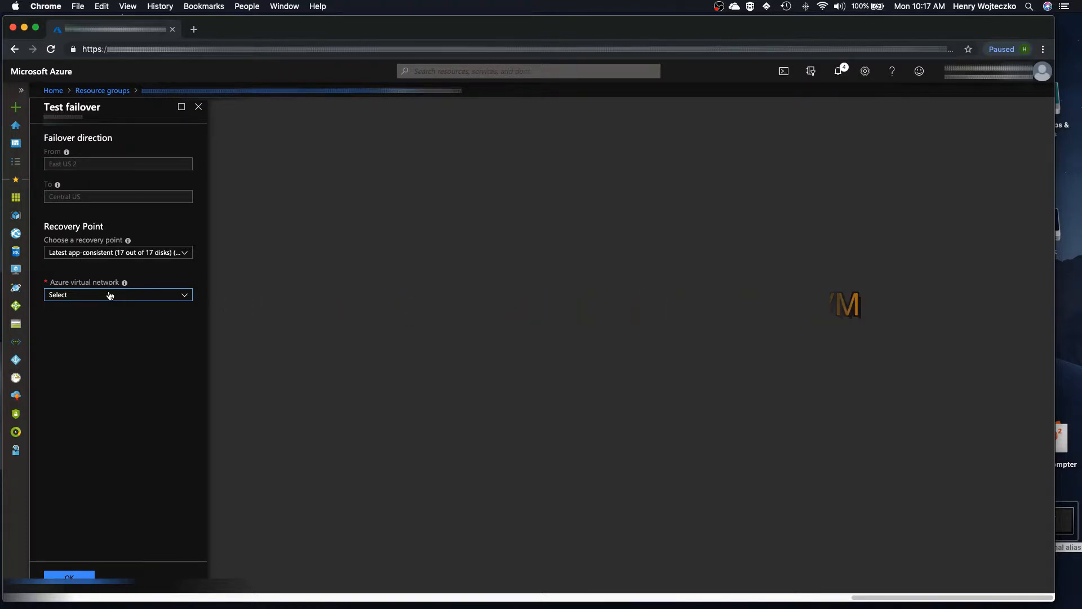
{"action": "left_click", "coordinate": [110, 295]}
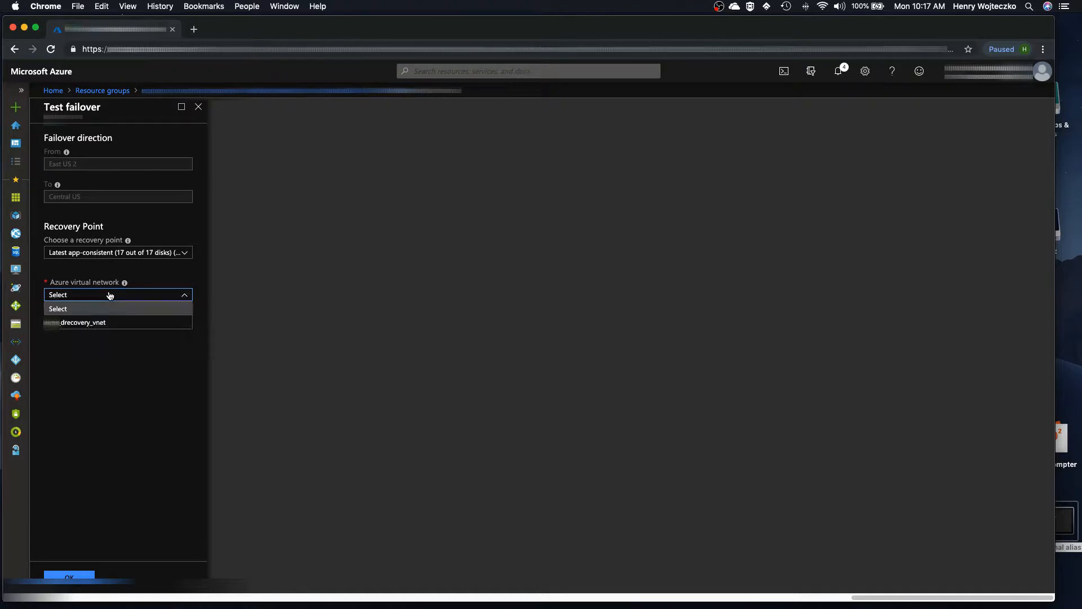
{"action": "left_click", "coordinate": [119, 323]}
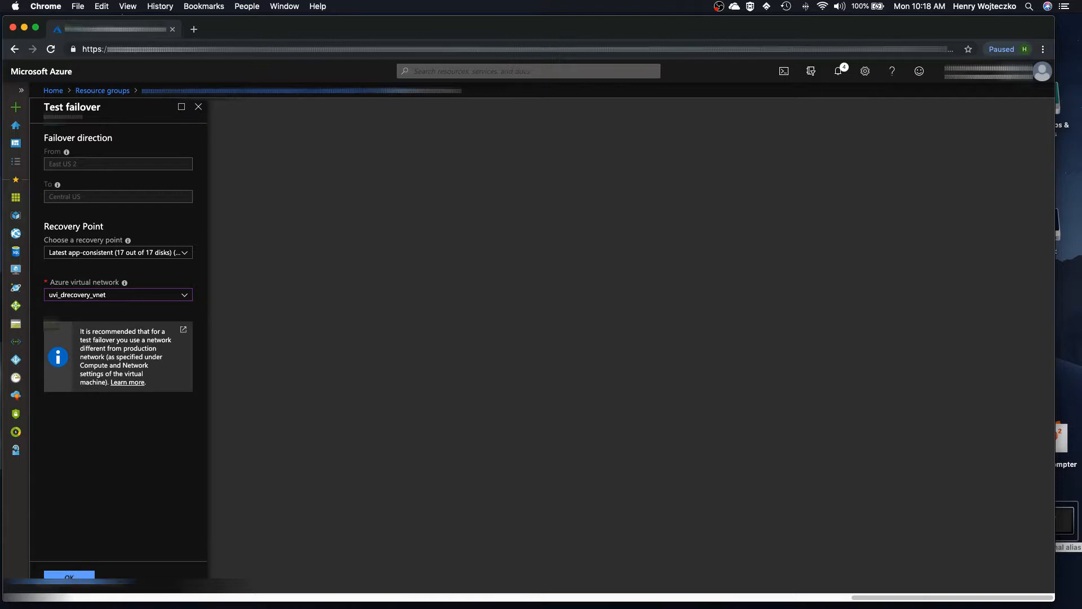
{"action": "left_click", "coordinate": [69, 576]}
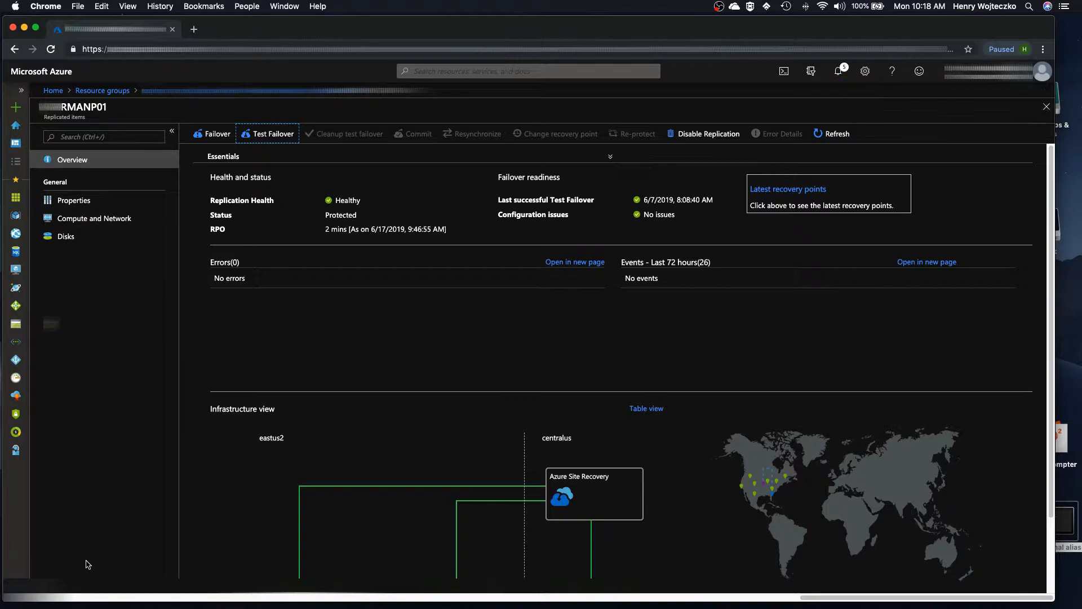
Step: Open the RMANP01-test virtual machine from the drecovery_rg resource group
{"action": "scroll", "coordinate": [653, 430], "scroll_direction": "down", "scroll_amount": 3}
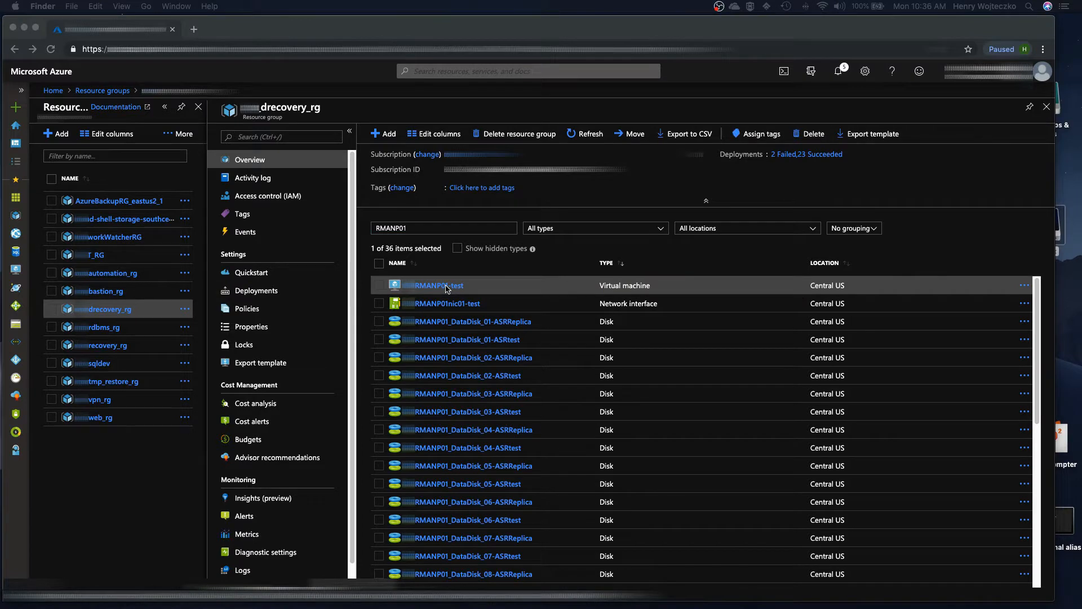
{"action": "left_click", "coordinate": [447, 287]}
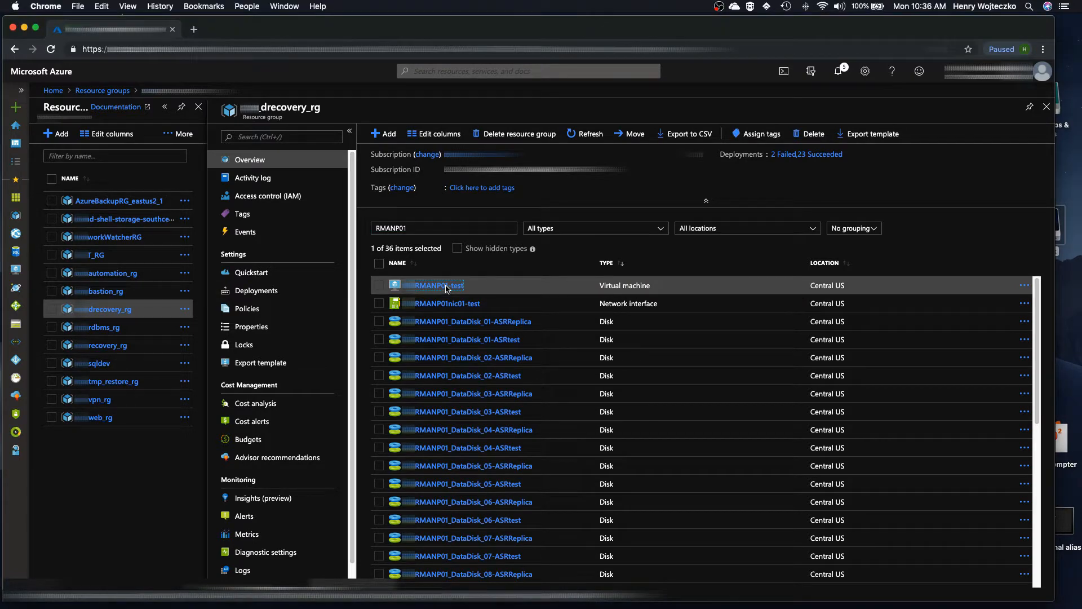
{"action": "left_click", "coordinate": [447, 287]}
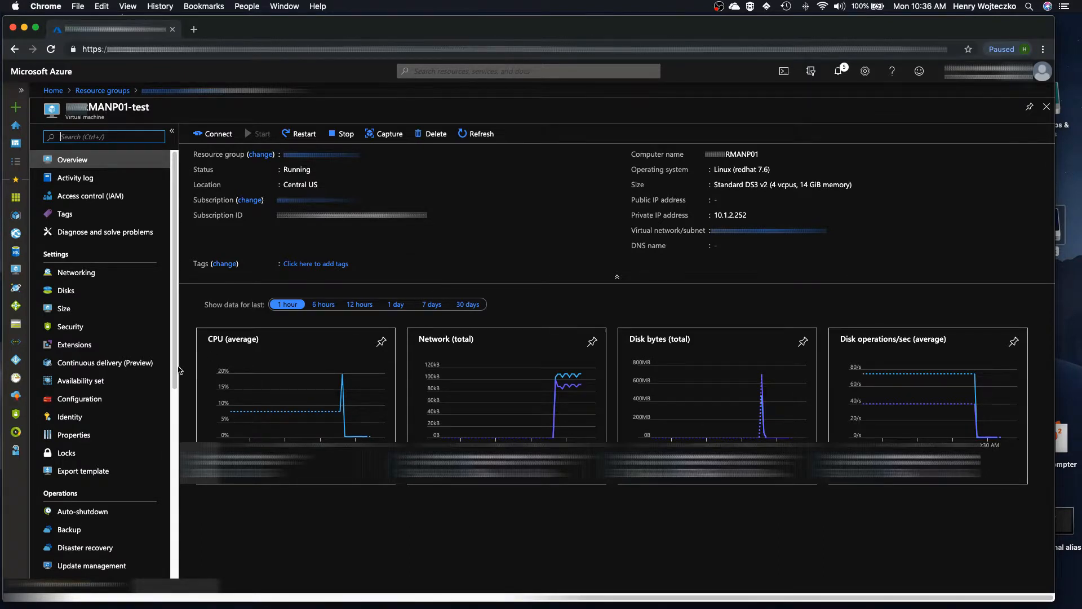
Step: Turn on boot diagnostics for the test VM with a storage account and save the setting
{"action": "left_click_drag", "start_coordinate": [180, 370], "coordinate": [163, 575]}
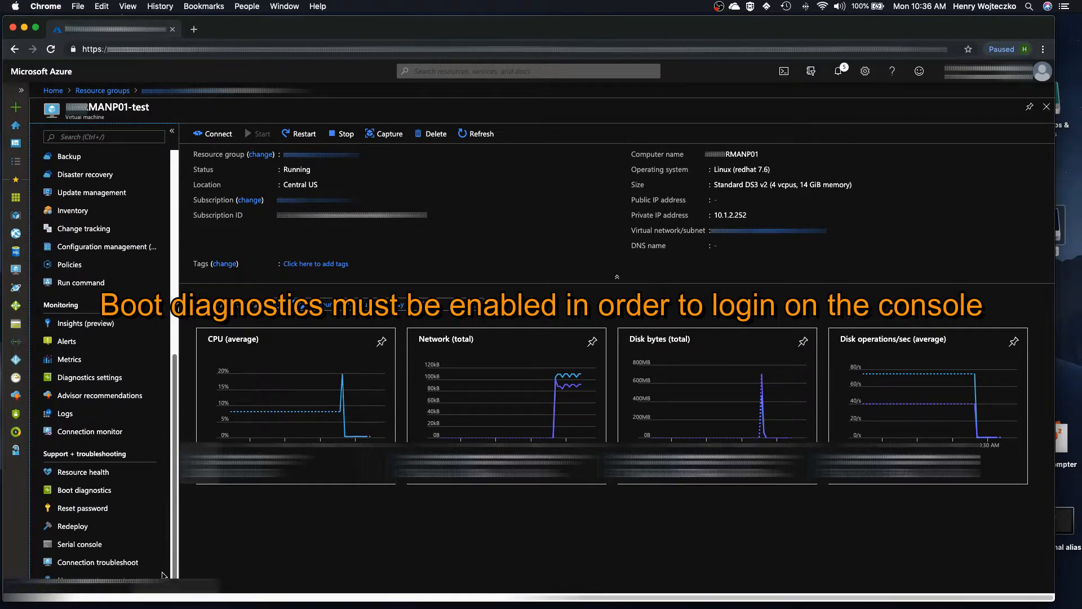
{"action": "left_click", "coordinate": [115, 491]}
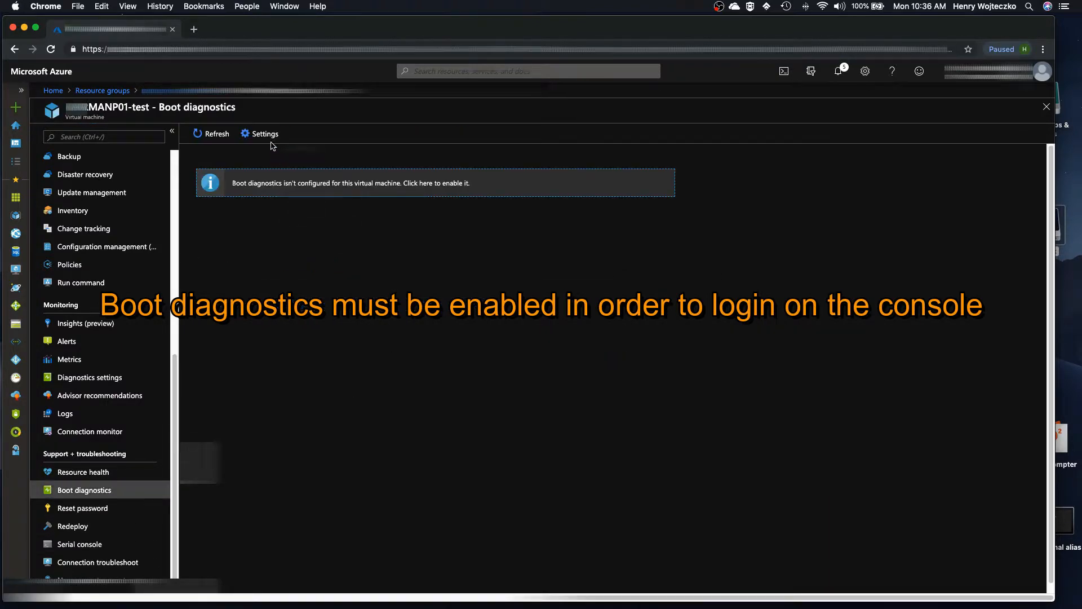
{"action": "left_click", "coordinate": [270, 135]}
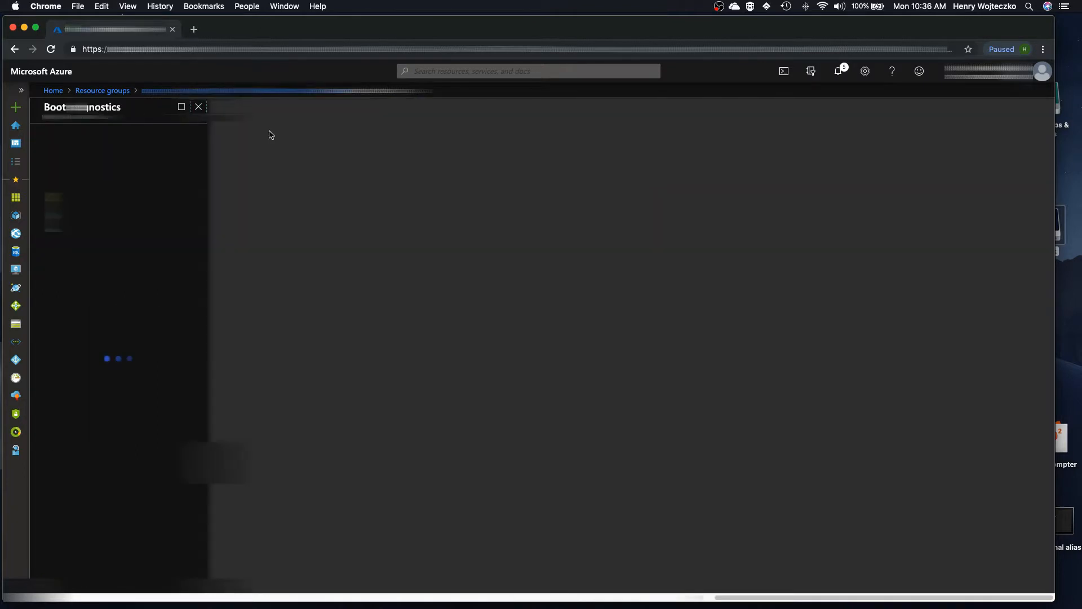
{"action": "left_click", "coordinate": [83, 168]}
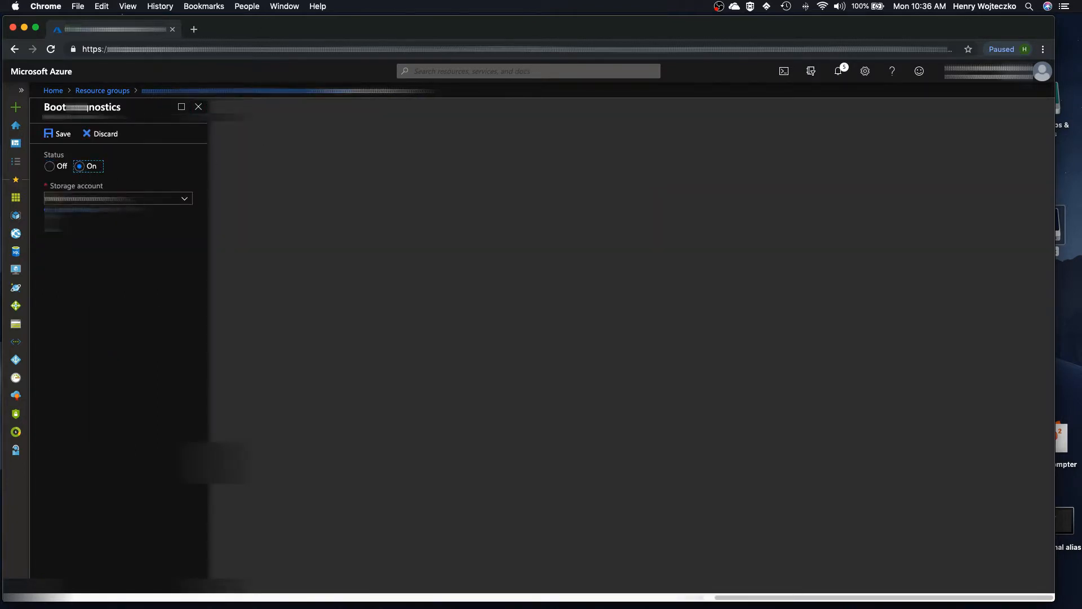
{"action": "left_click", "coordinate": [119, 198]}
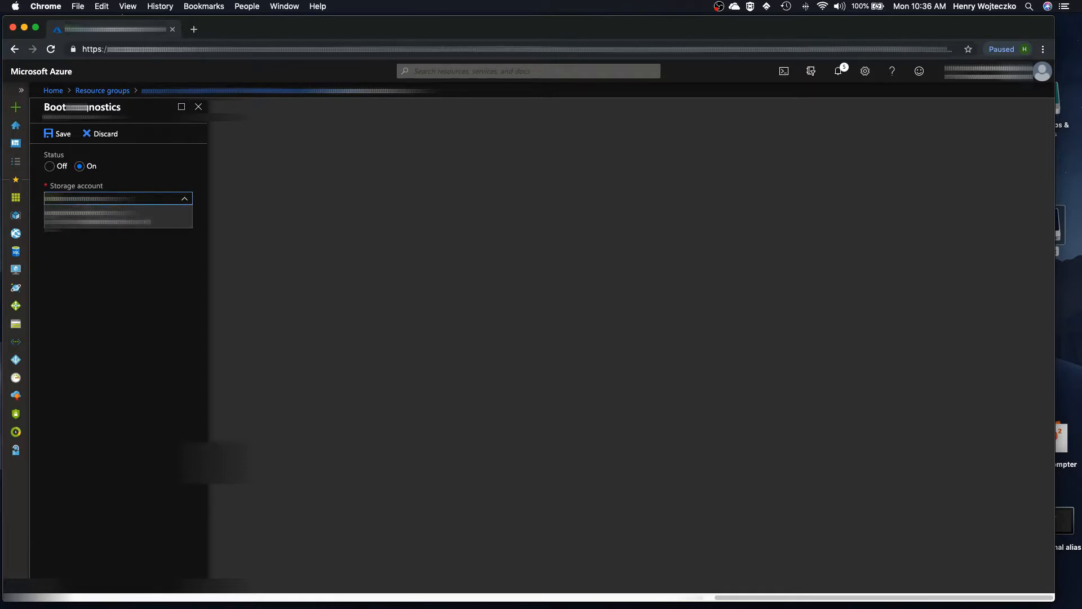
{"action": "left_click", "coordinate": [90, 213]}
{"action": "left_click", "coordinate": [61, 134]}
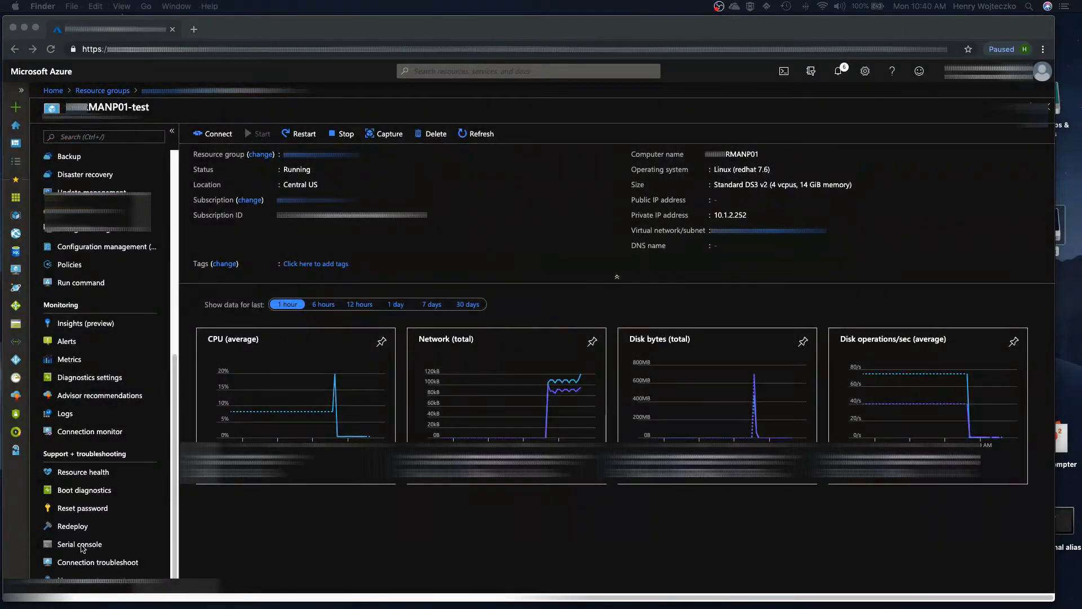
Step: Open the VM's serial console and run df -h to list mounted filesystems
{"action": "left_click", "coordinate": [83, 547]}
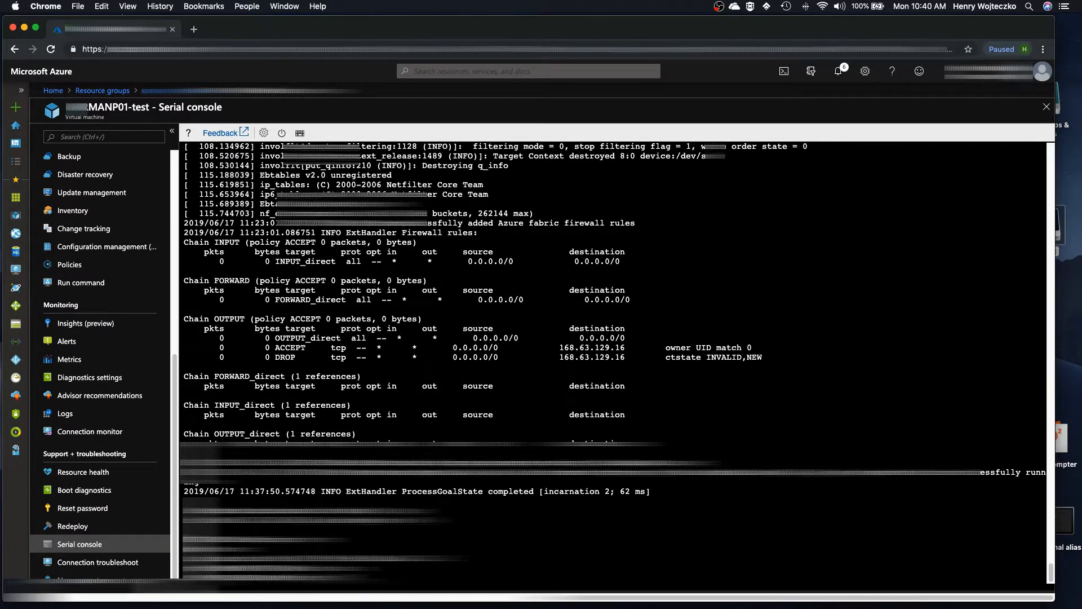
{"action": "type", "text": "df -h"}
{"action": "key", "text": "Return"}
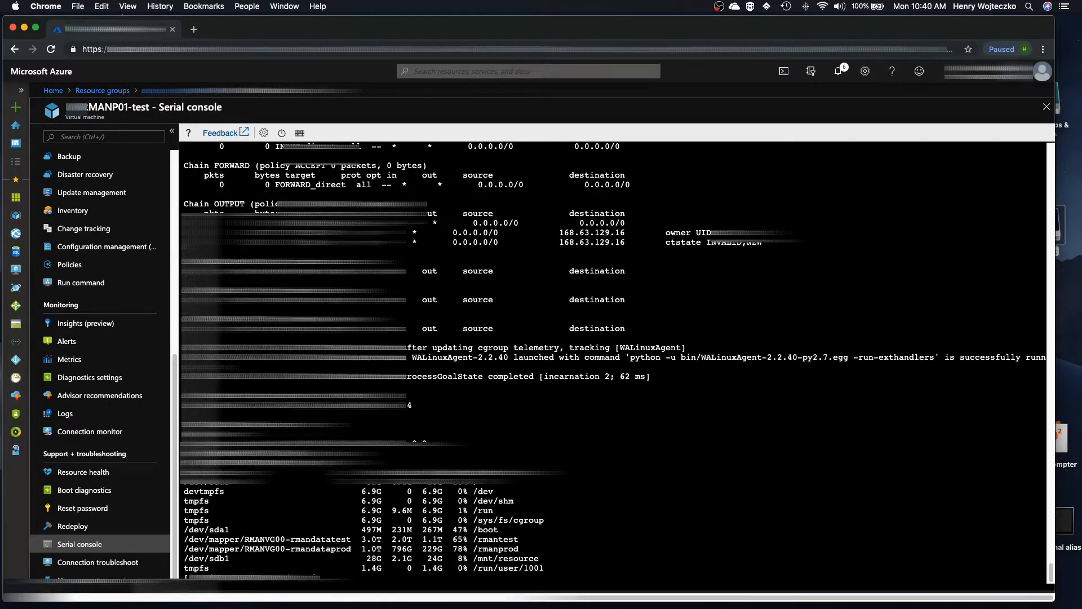
Step: Change to the /rmanprod directory copied from the filesystem listing and list its database files
{"action": "type", "text": "cd"}
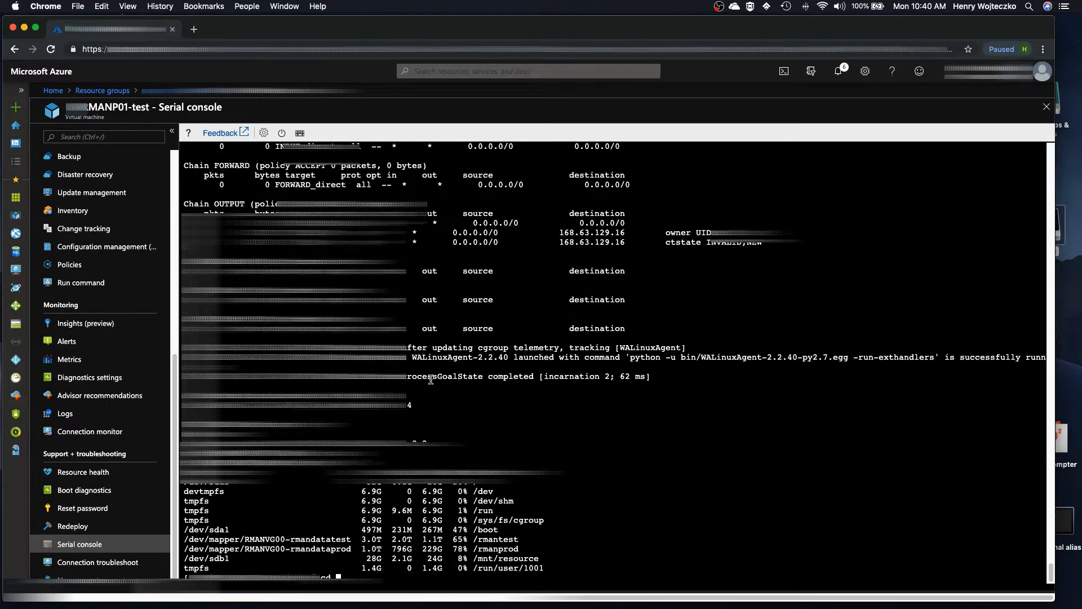
{"action": "double_click", "coordinate": [496, 548]}
{"action": "type", "text": "/rmanprod"}
{"action": "key", "text": "Return"}
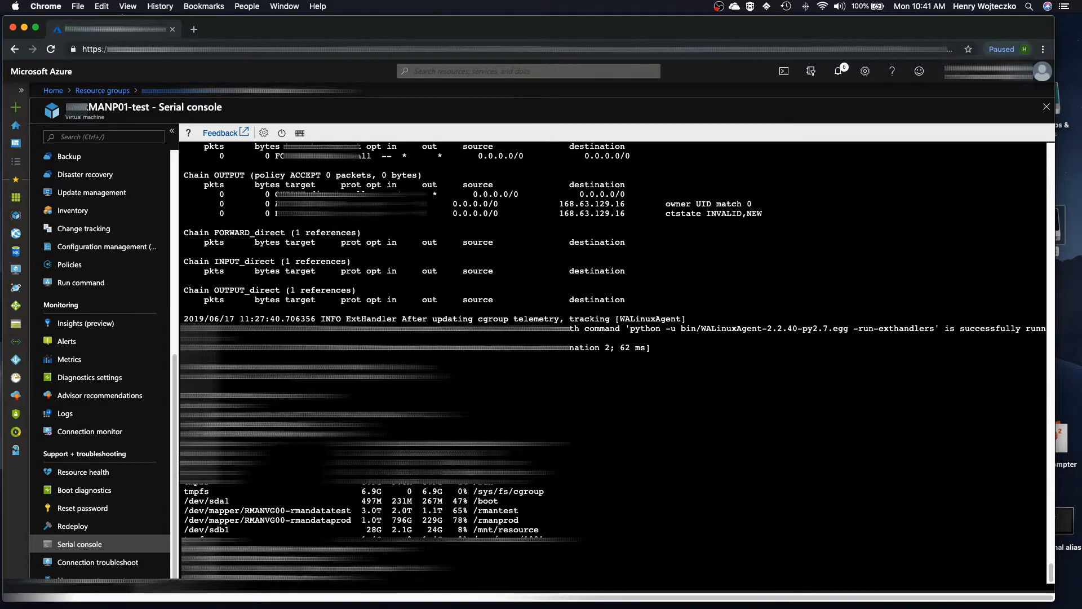
{"action": "key", "text": "Return"}
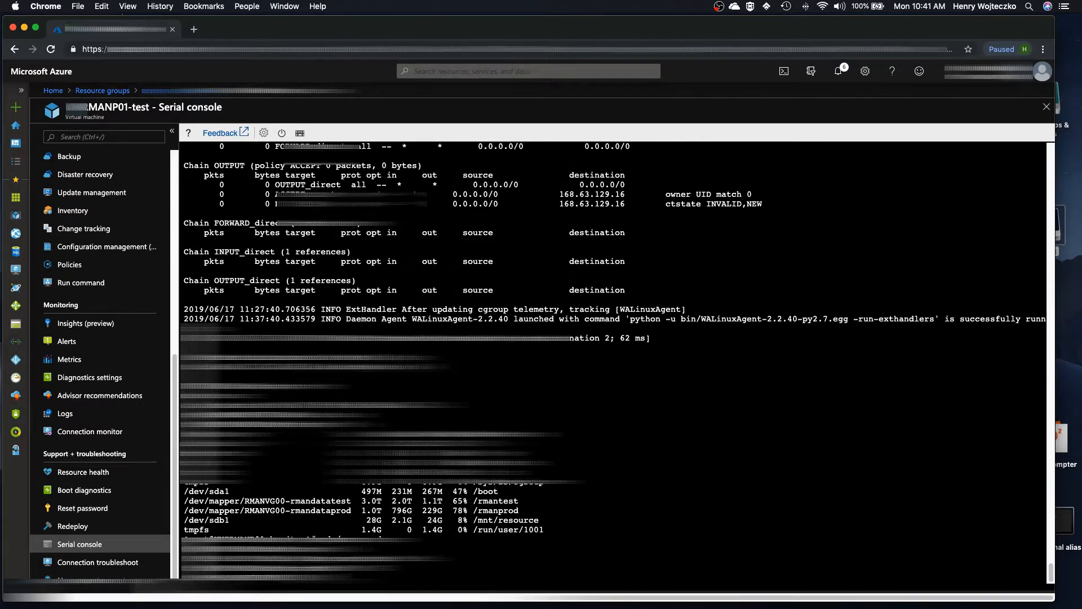
{"action": "key", "text": "Return"}
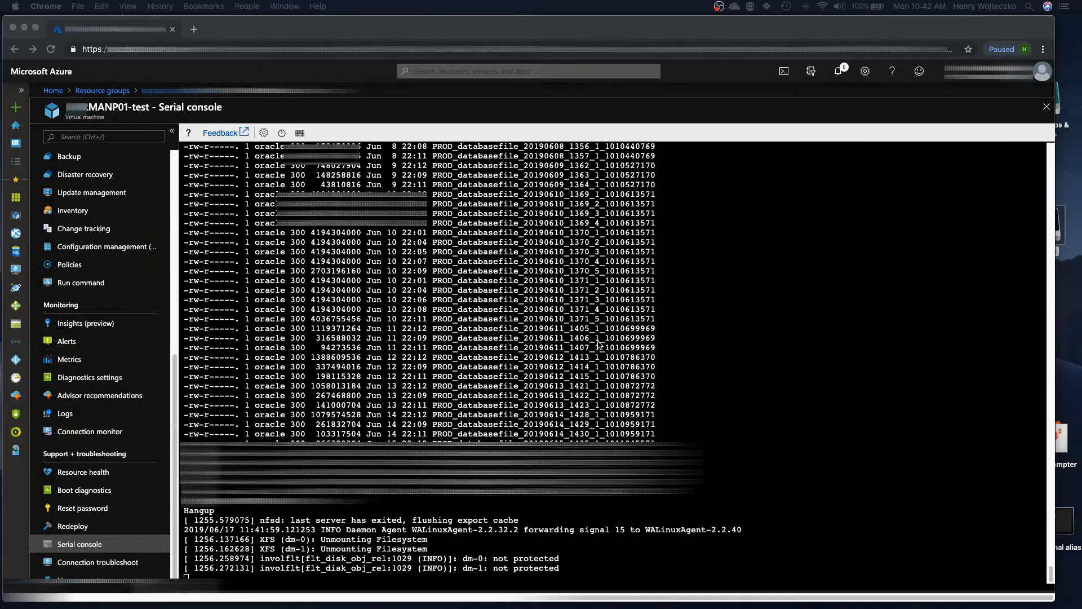
Step: Close the serial console and reopen the DrRecoveryASR Recovery Services vault
{"action": "left_click", "coordinate": [1046, 107]}
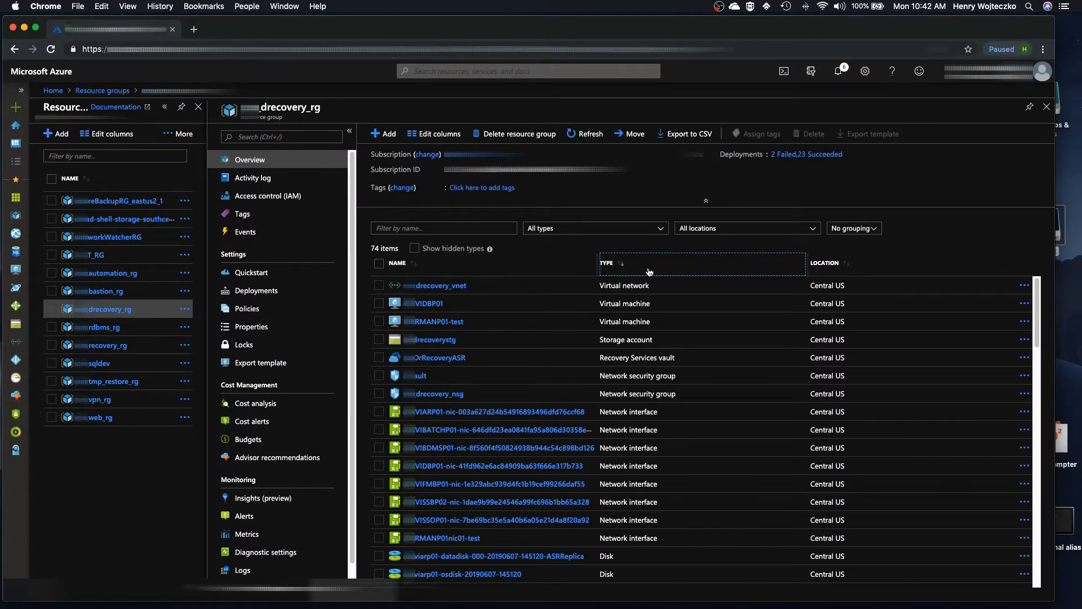
{"action": "left_click", "coordinate": [445, 359]}
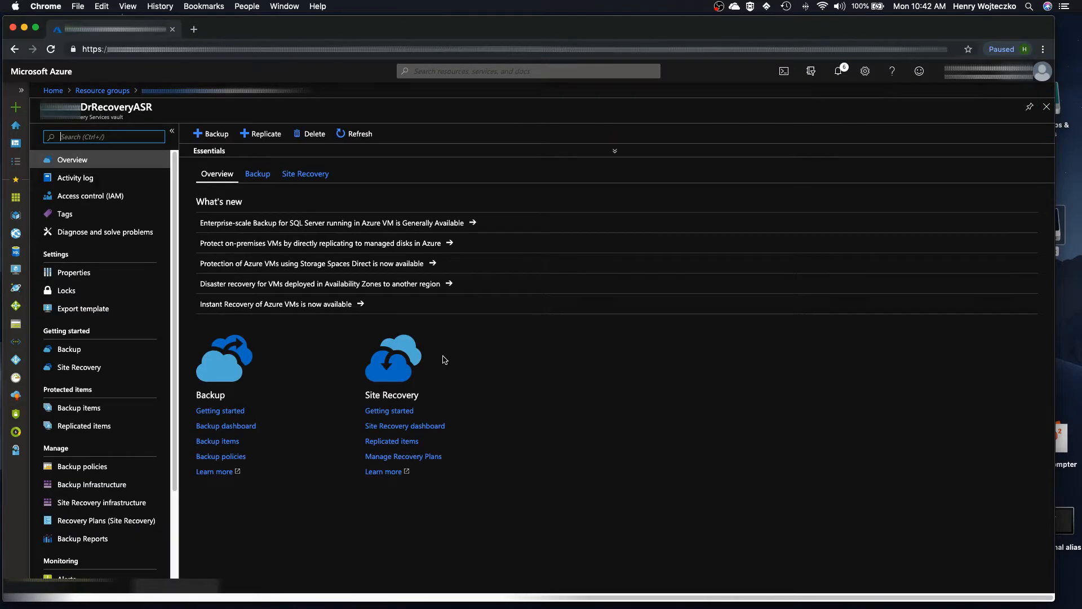
Step: Open the vault's Site Recovery replicated items and select the RMANP01 replicated item
{"action": "left_click", "coordinate": [413, 427]}
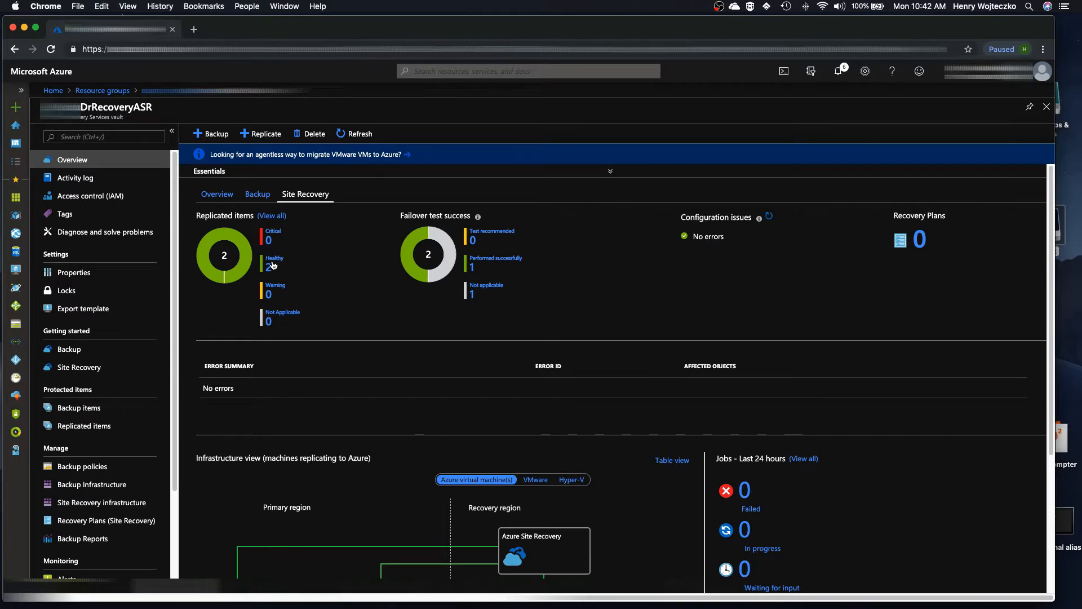
{"action": "left_click", "coordinate": [273, 264]}
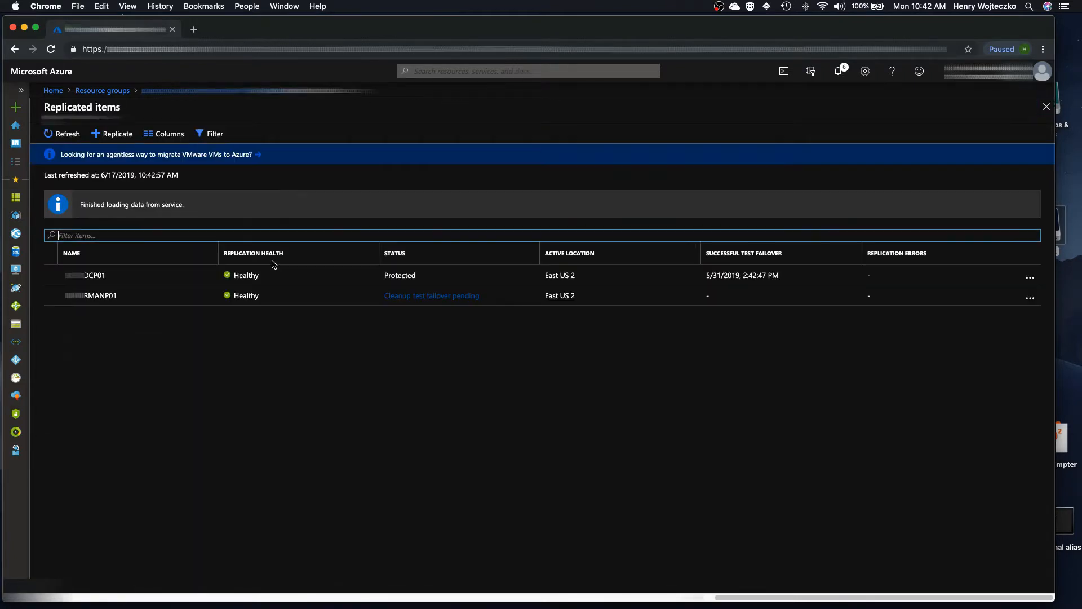
{"action": "left_click", "coordinate": [94, 297]}
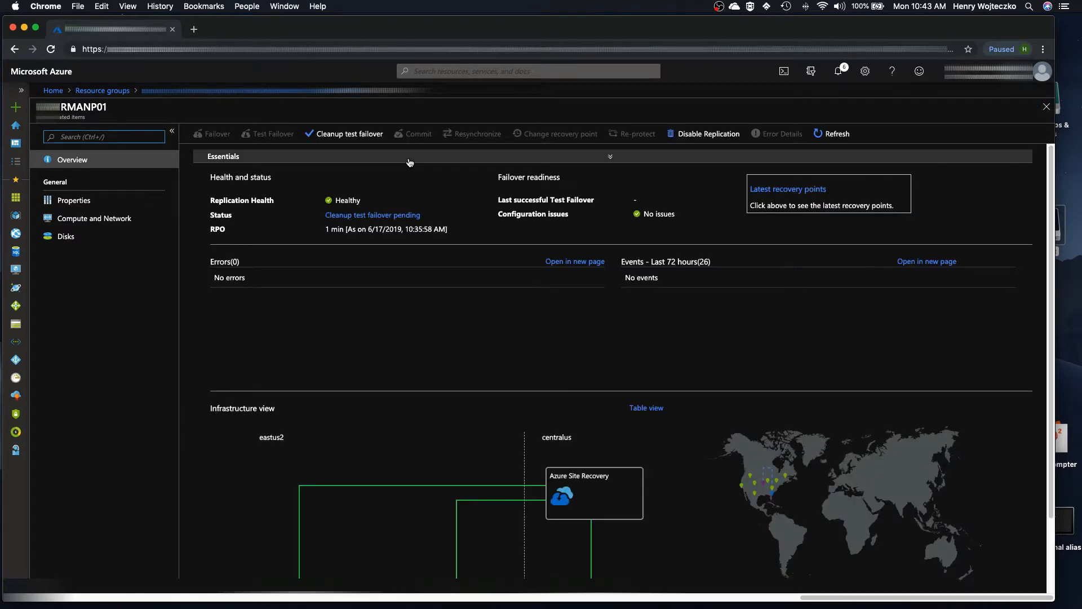
Step: Clean up the test failover with the note "17-june-2019 - Failover test completed without incident", marking testing complete to delete the test VM
{"action": "left_click", "coordinate": [357, 139]}
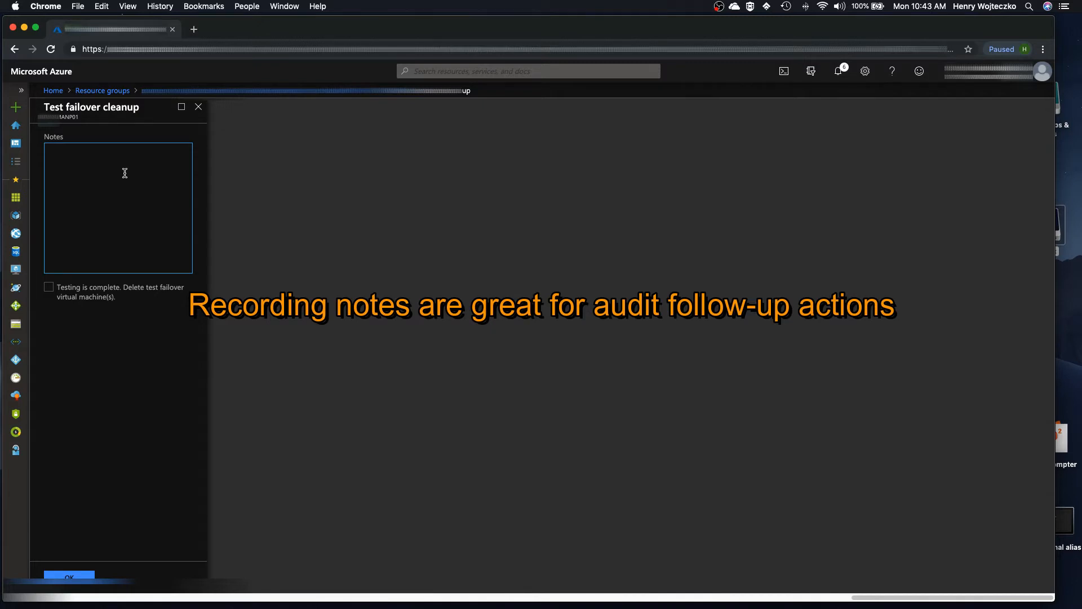
{"action": "type", "text": "17"}
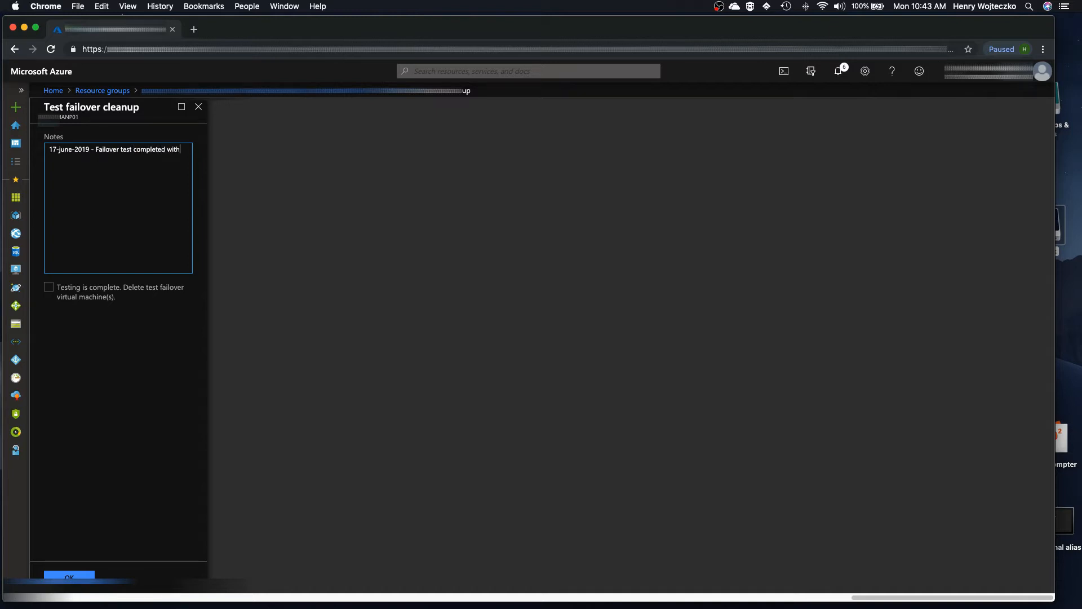
{"action": "type", "text": "out incident"}
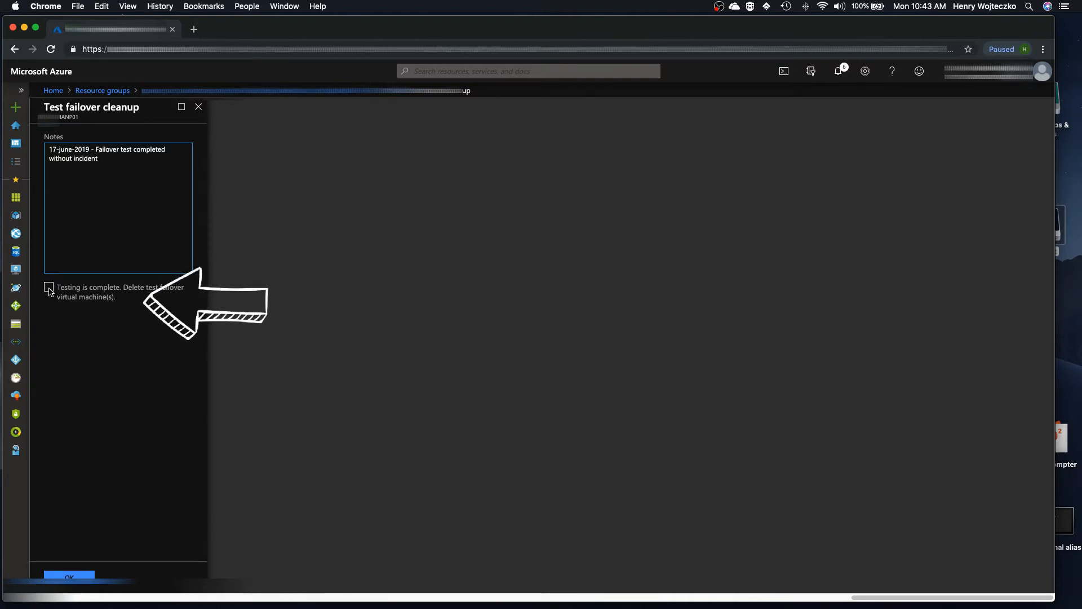
{"action": "left_click", "coordinate": [49, 288]}
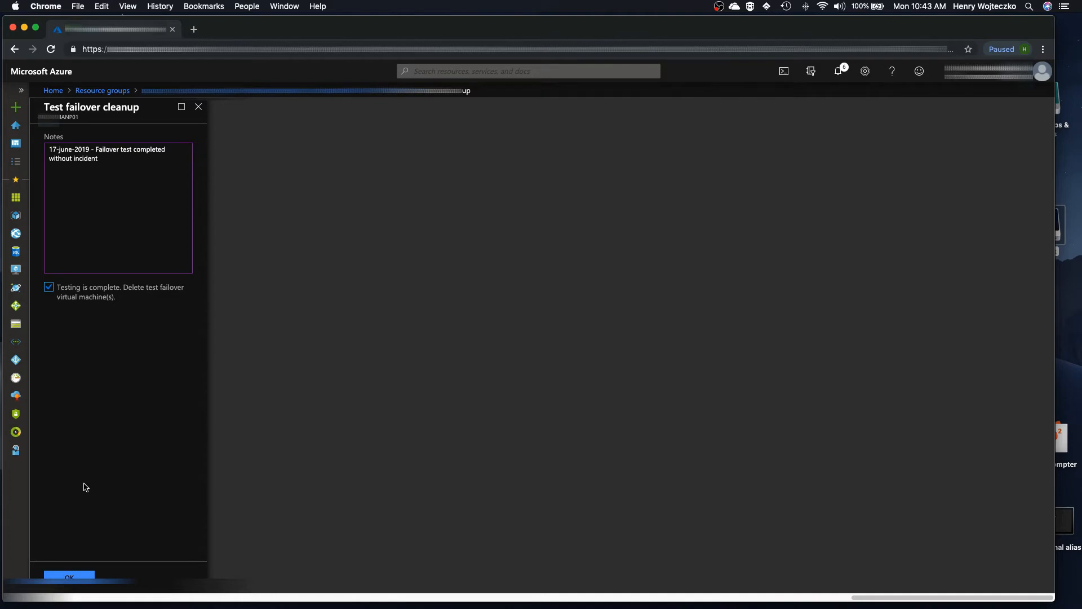
{"action": "left_click", "coordinate": [76, 575]}
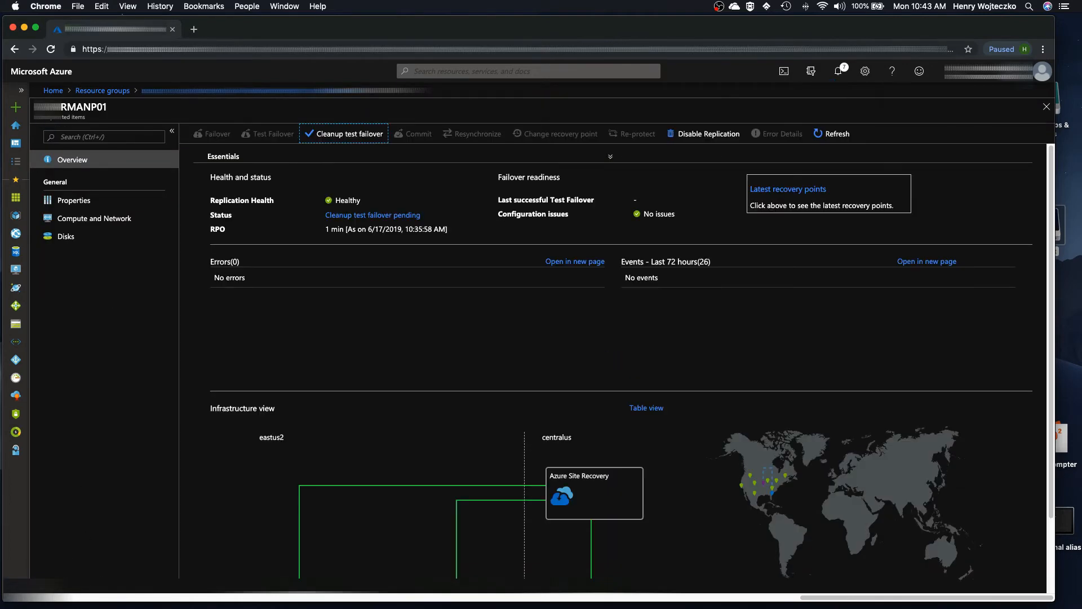